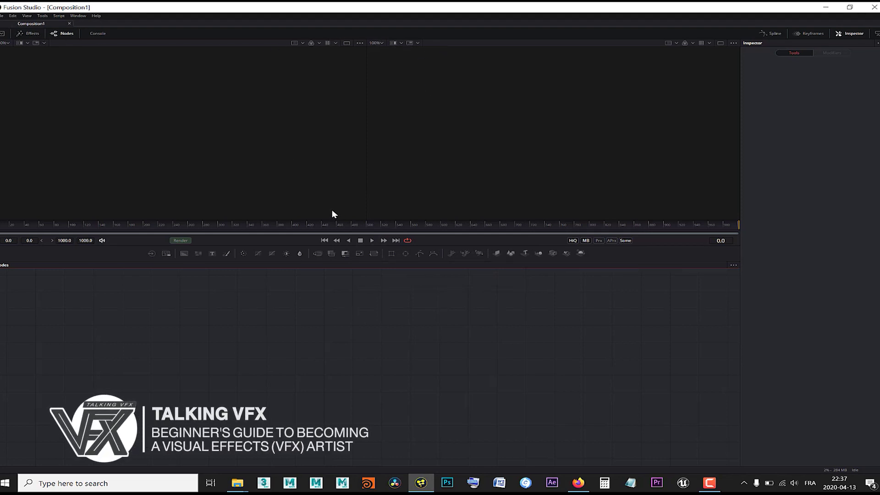
Close Fusion Studio and open the Fusion 16 shortcut's Properties on the Compatibility tab.
left_click(871, 7)
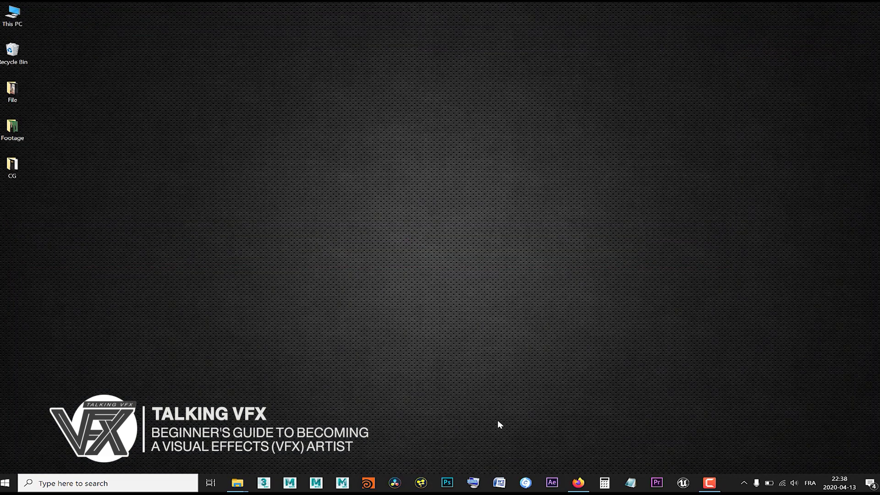
right_click(422, 485)
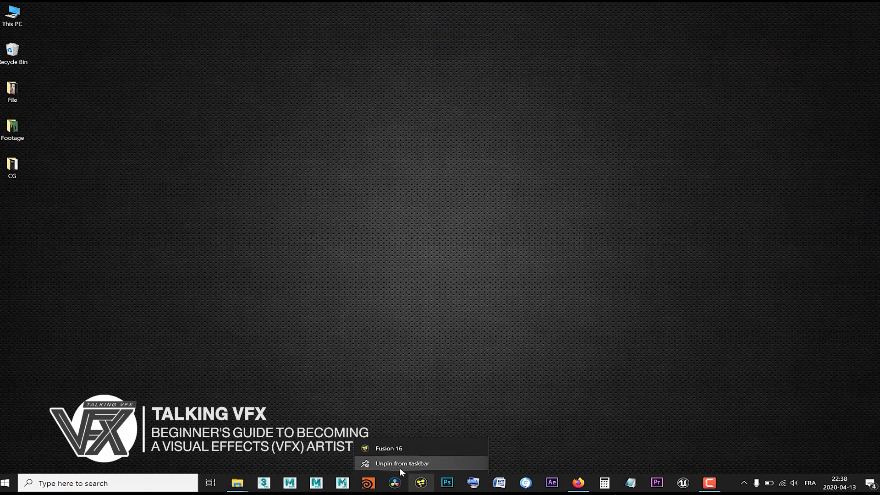
right_click(393, 446)
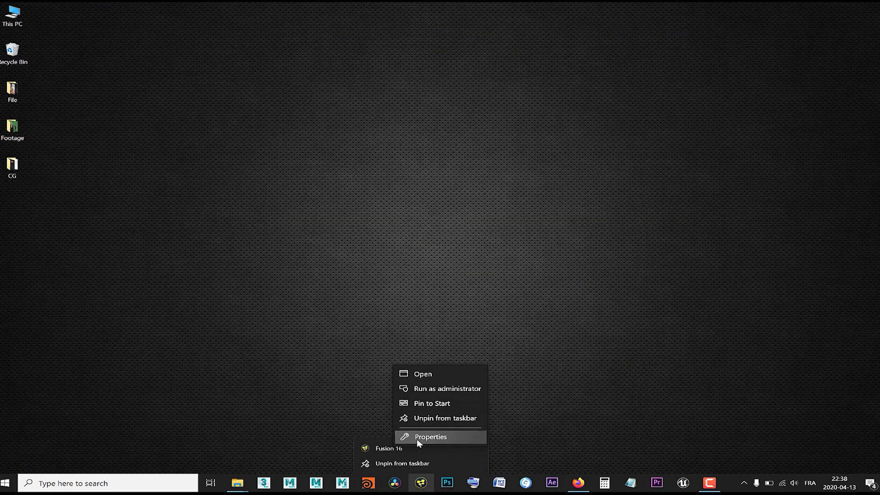
left_click(416, 439)
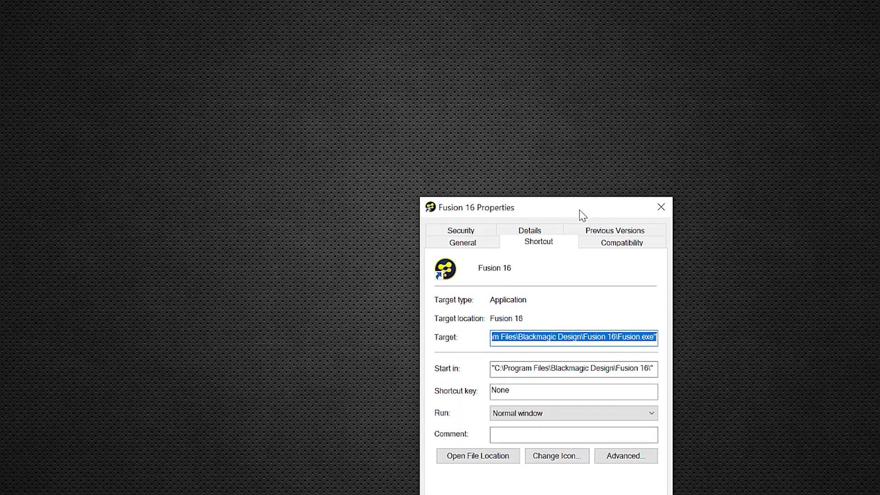
left_click_drag(579, 210, 433, 78)
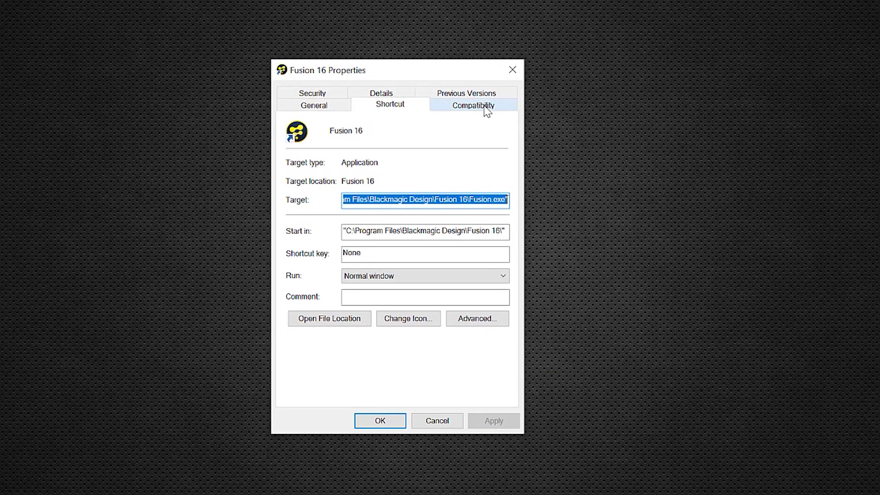
left_click(470, 107)
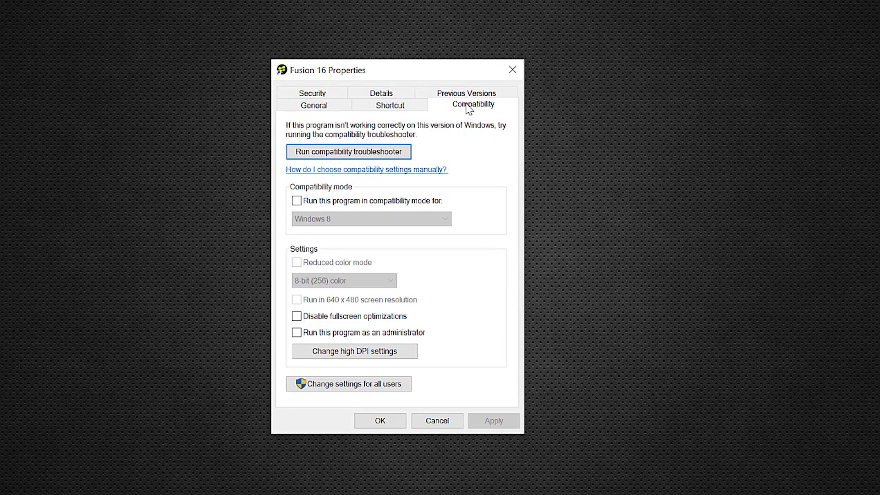
Turn on Fusion 16's high-DPI scaling override set to System, then apply and save.
left_click(374, 355)
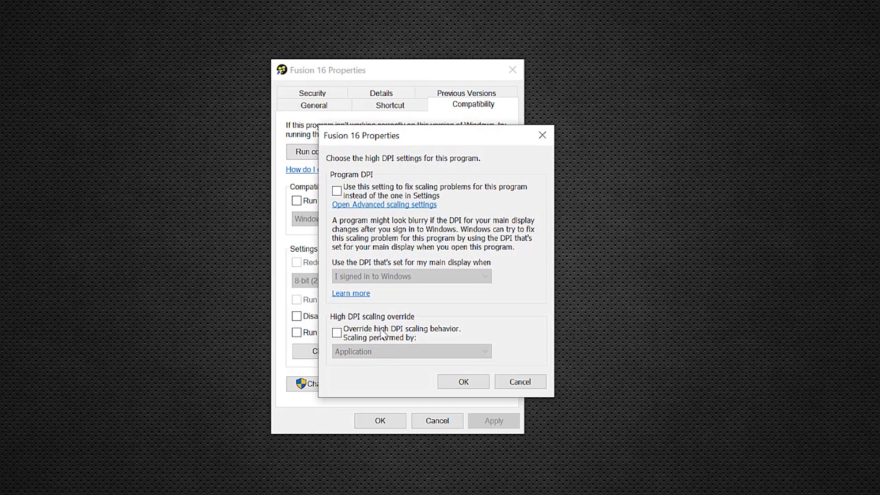
left_click(337, 333)
left_click(359, 352)
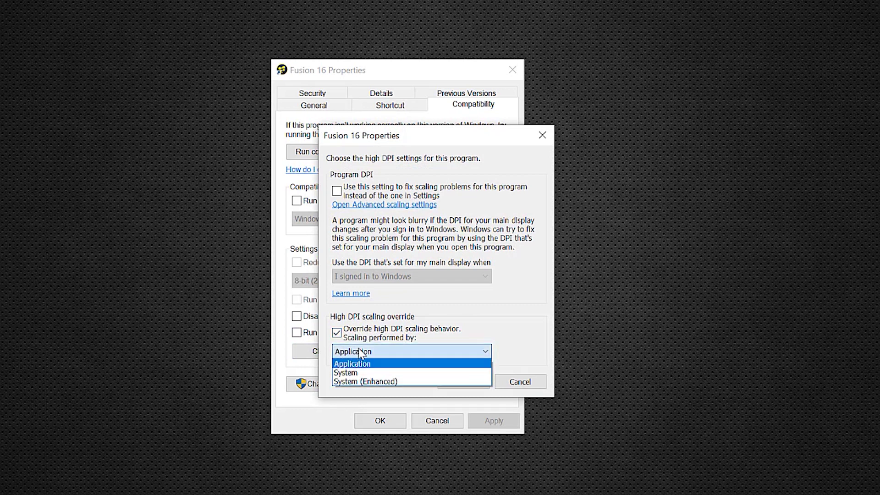
left_click(358, 373)
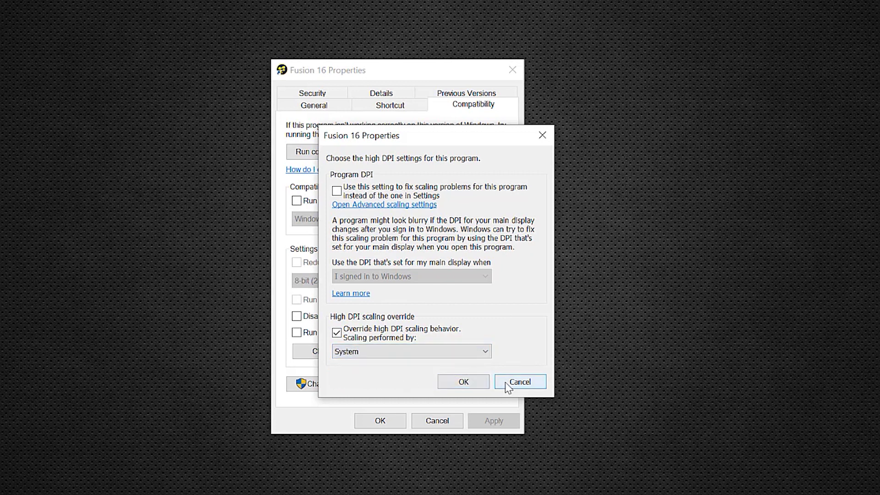
left_click(470, 384)
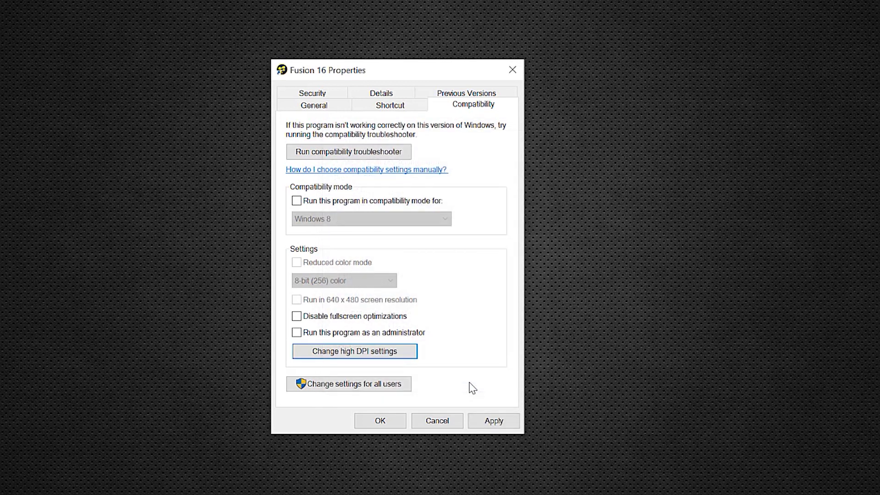
left_click(499, 422)
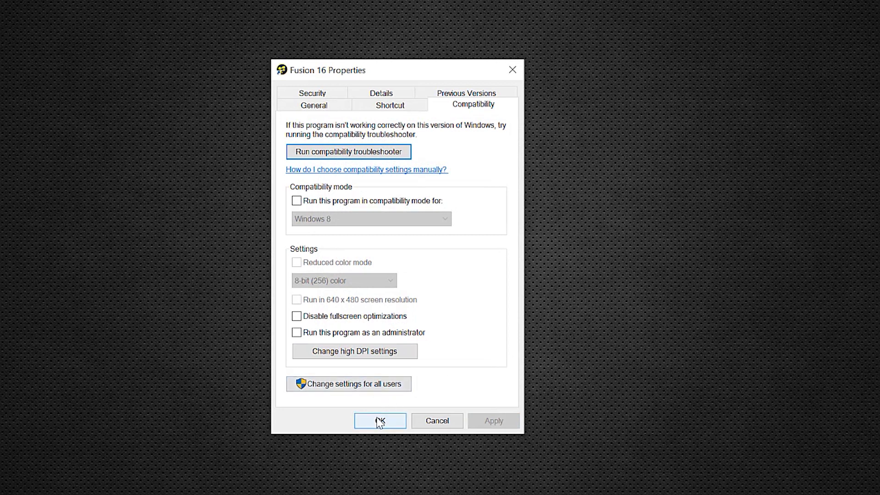
left_click(379, 422)
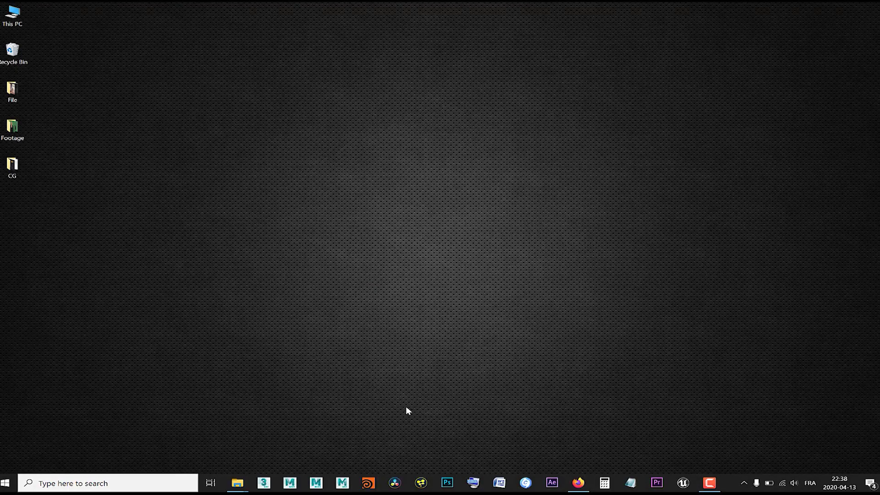
Relaunch Fusion Studio from its Fusion 16 taskbar icon.
left_click(422, 484)
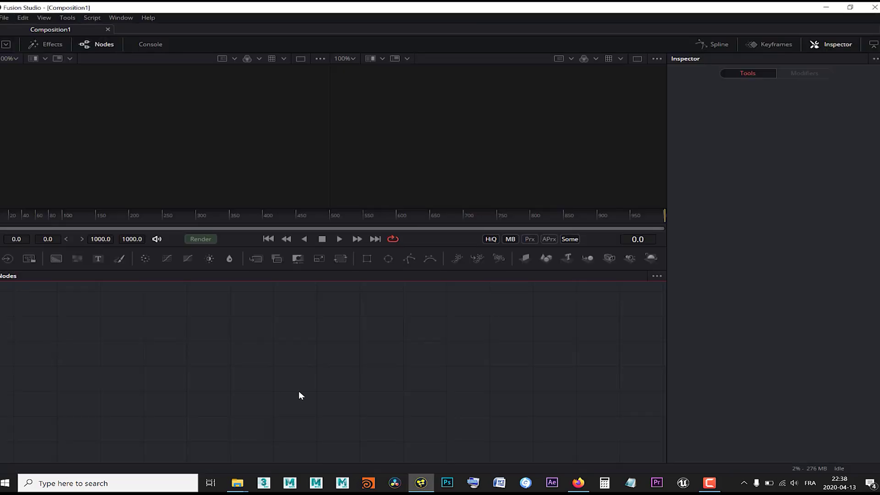
Add a Loader node for the G-hd-v-03.png footage and move it up and left.
key("shift+space")
type("loa")
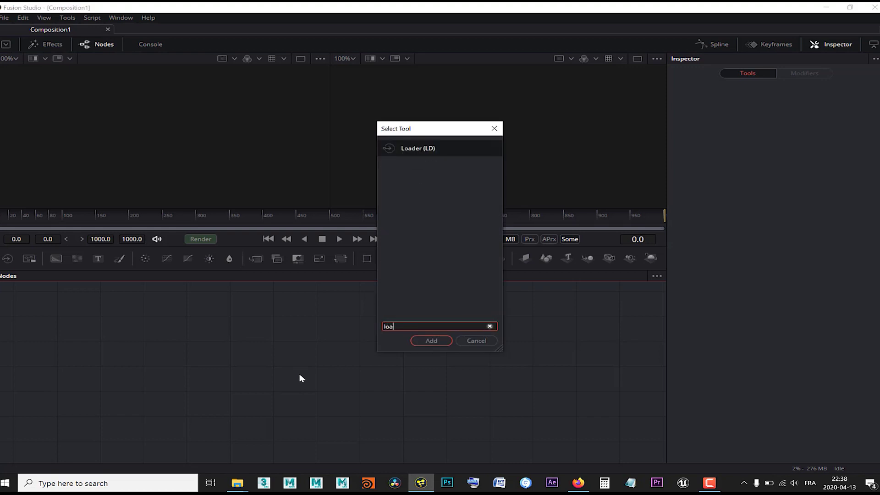
left_click(403, 151)
left_click(432, 341)
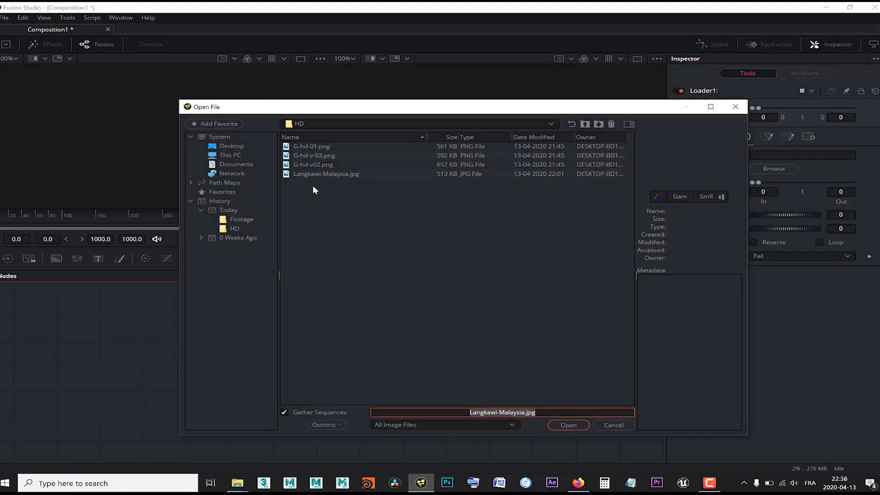
double_click(324, 155)
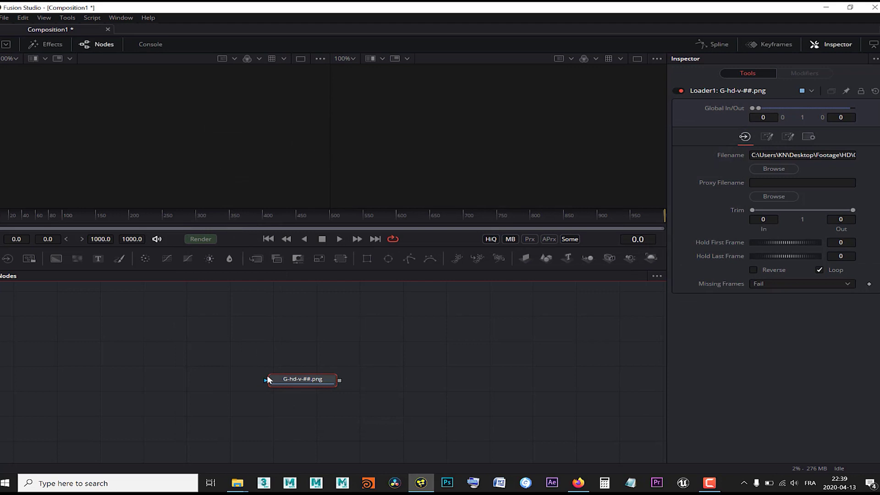
left_click_drag(267, 375, 223, 349)
Add a second Loader for Langkawi-Malaysia.jpg and combine both loaders into Merge1.
key("ctrl+space")
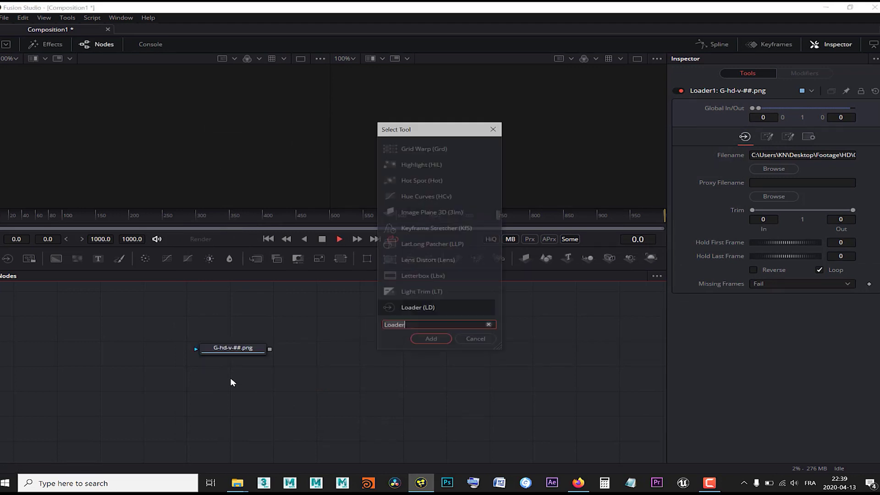
left_click(432, 337)
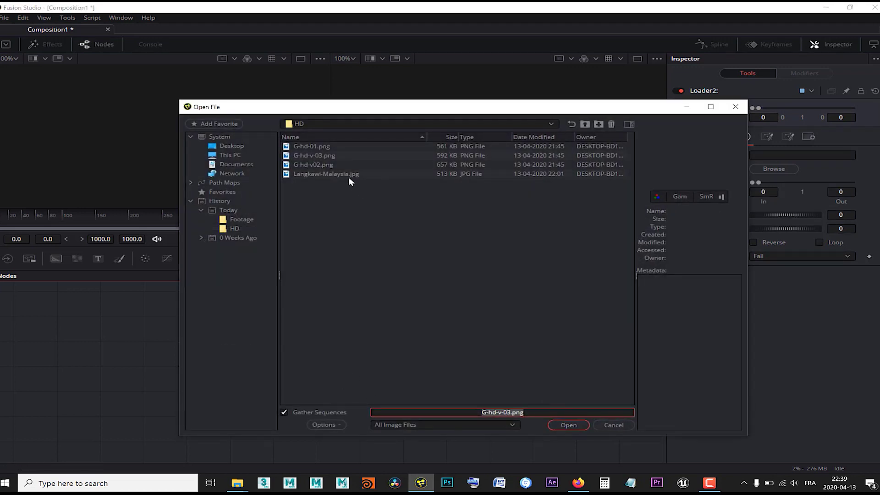
left_click(348, 175)
left_click(563, 424)
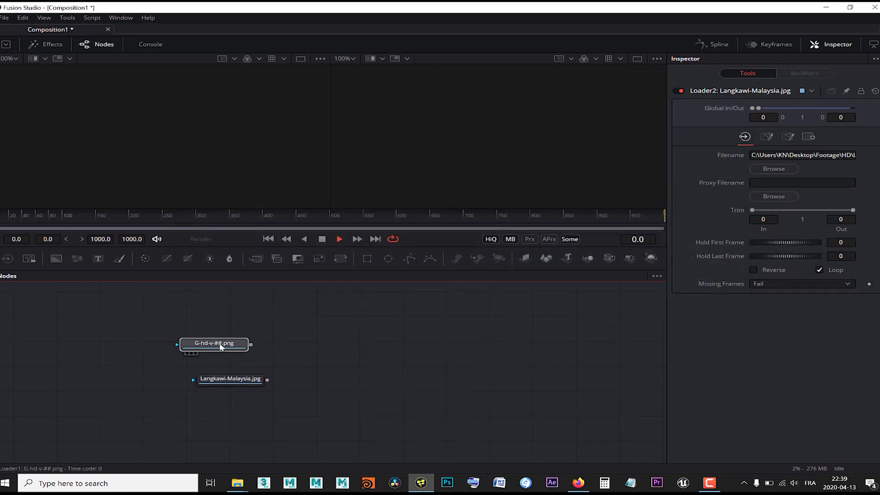
left_click_drag(251, 345, 267, 380)
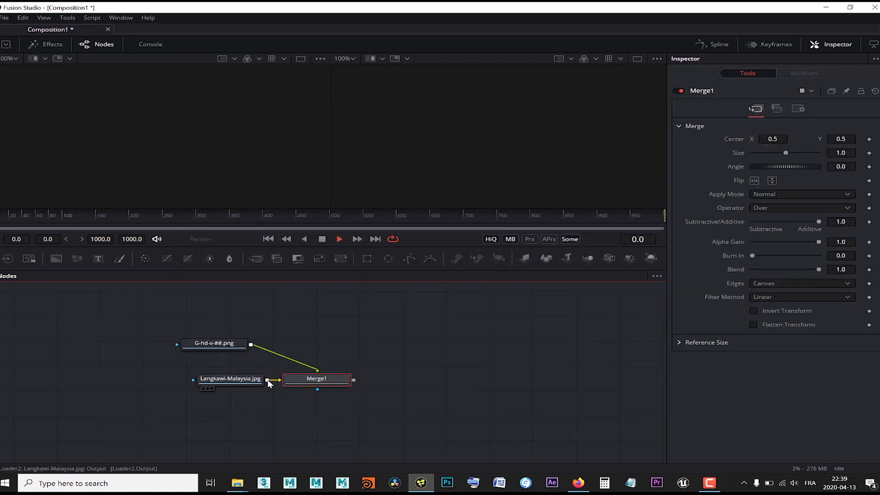
left_click_drag(214, 344, 217, 317)
Key out the G-hd-v green screen with Primatte, cleaning background and foreground noise.
right_click(220, 317)
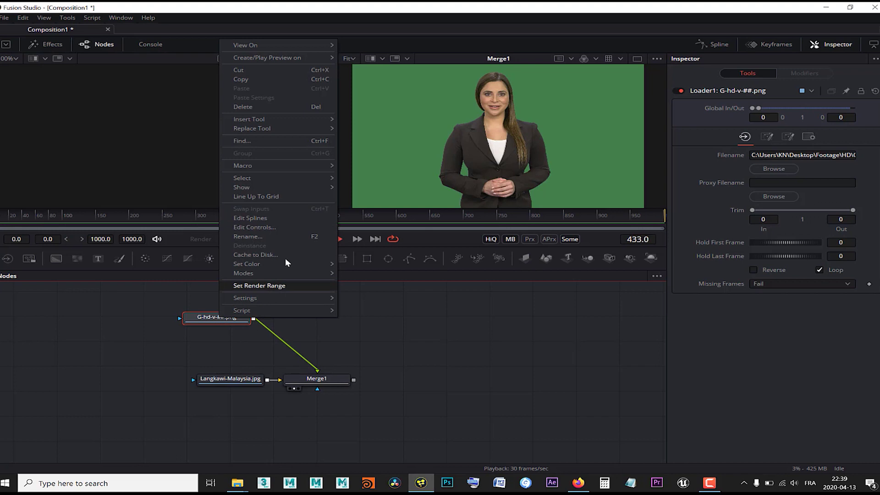
mouse_move(359, 253)
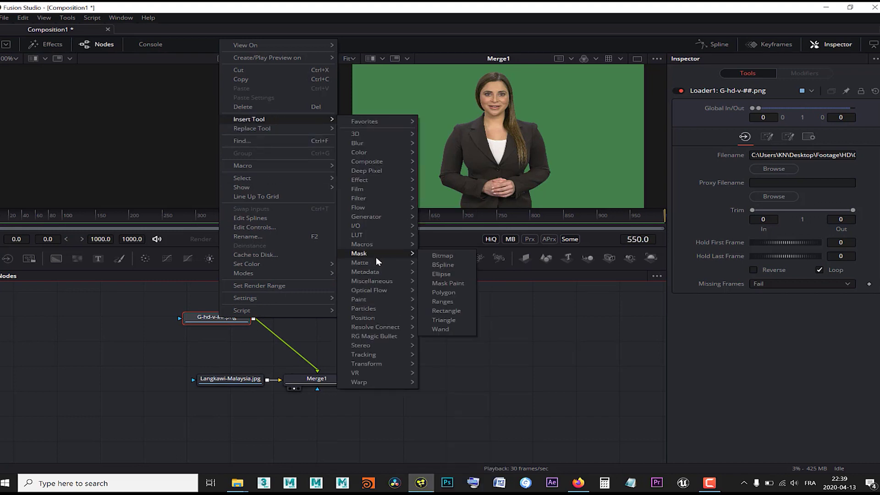
left_click(449, 336)
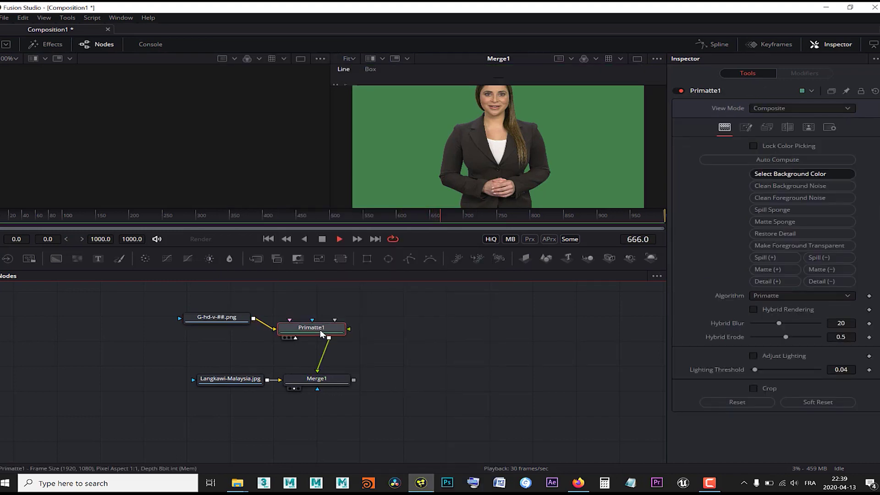
left_click_drag(600, 147, 598, 131)
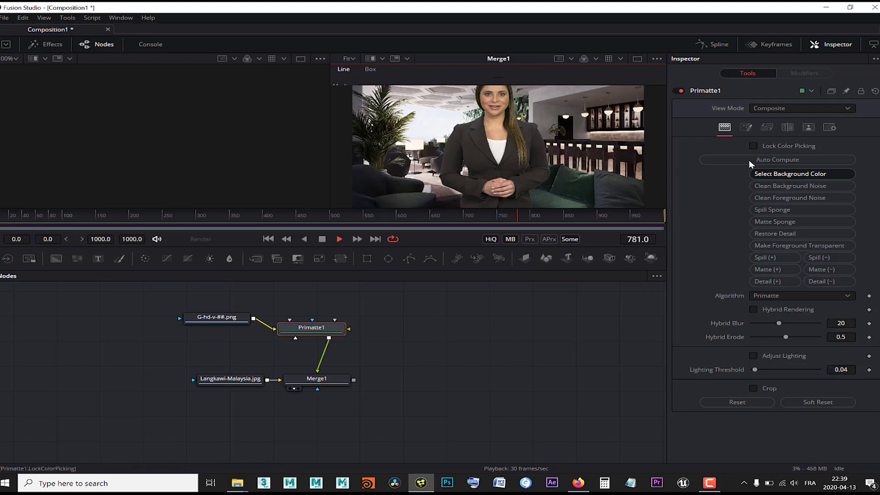
left_click(756, 185)
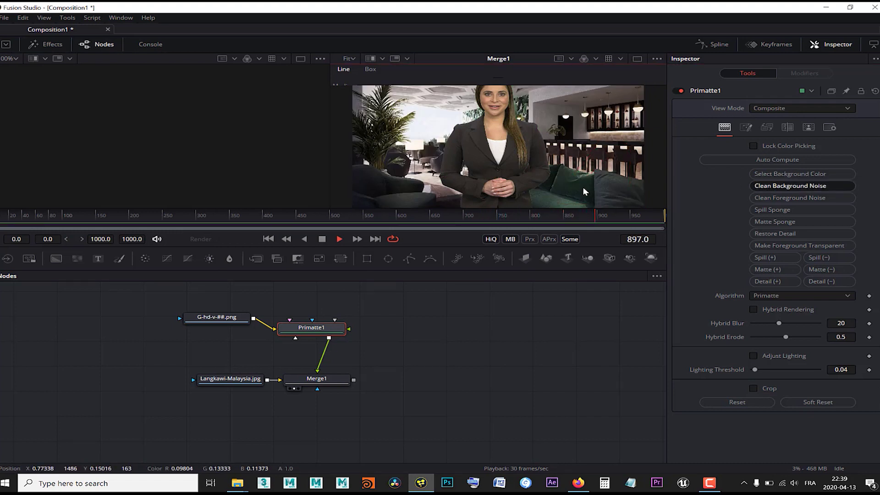
left_click_drag(495, 113, 496, 110)
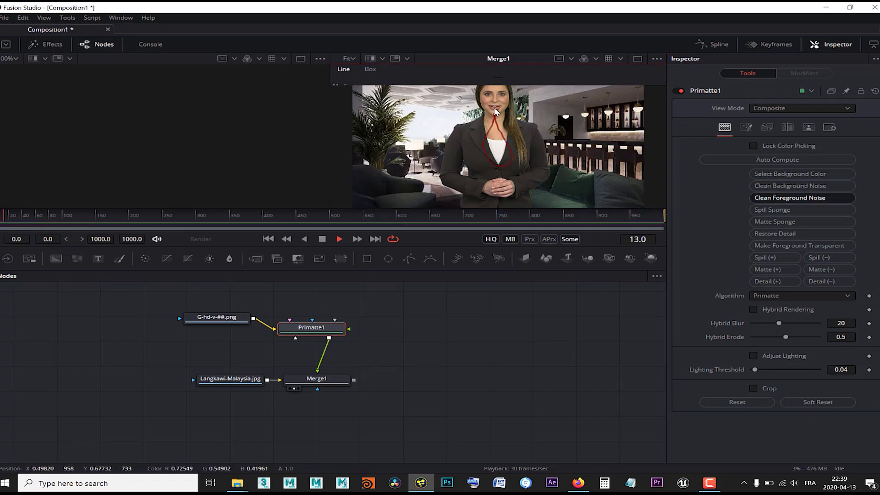
Move Merge1 further right, then quit Fusion Studio through the save prompt.
left_click_drag(318, 379, 424, 382)
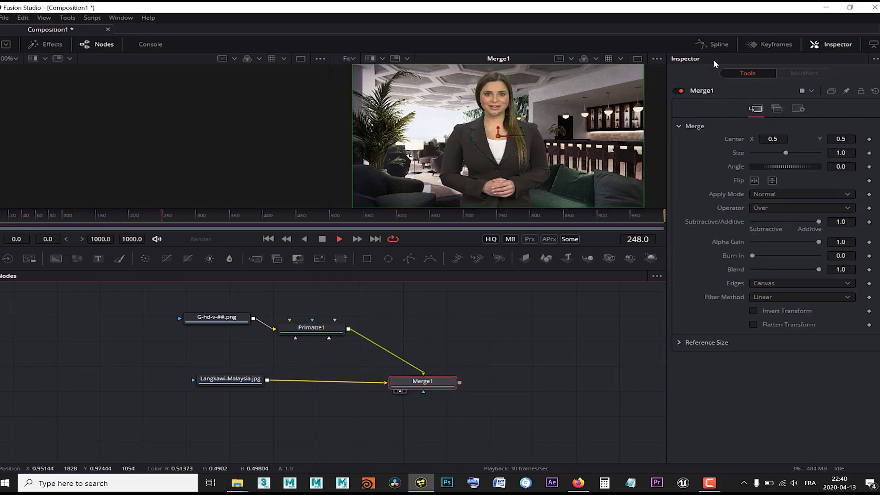
left_click(865, 7)
left_click(495, 269)
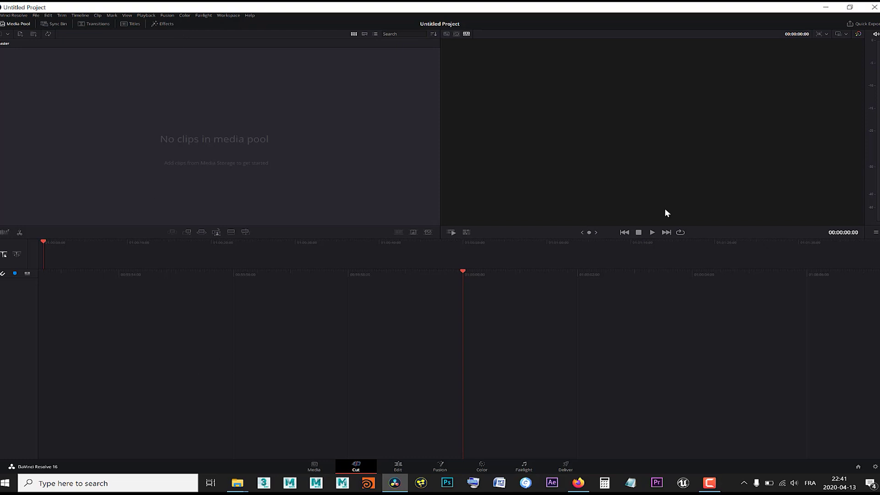
Minimize Resolve and open the DaVinci Resolve shortcut's Properties on the Compatibility tab.
left_click(394, 483)
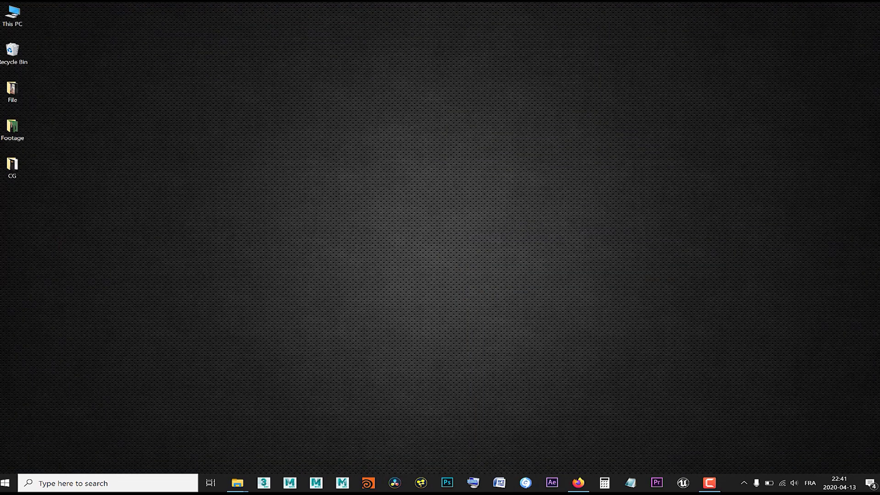
right_click(405, 487)
right_click(375, 447)
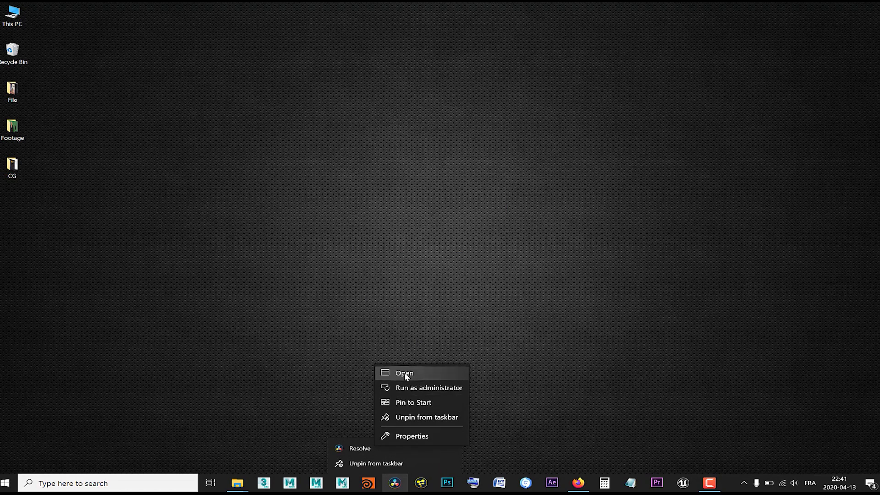
left_click(411, 436)
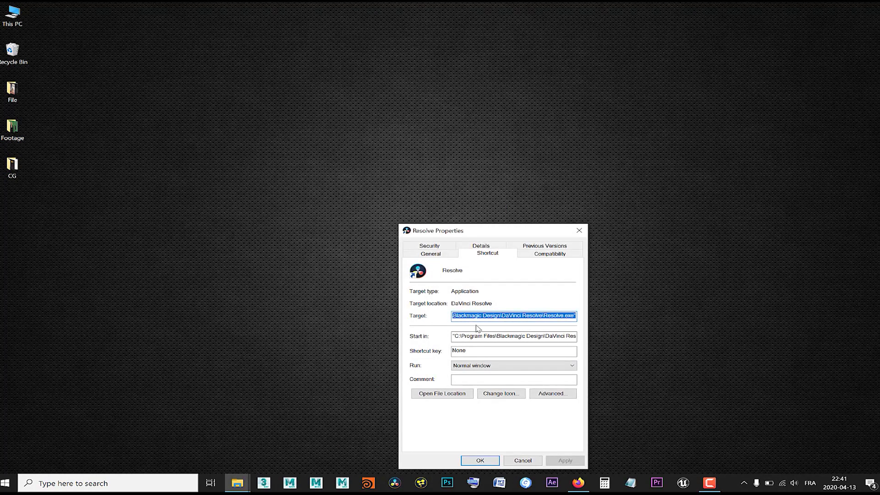
left_click(537, 255)
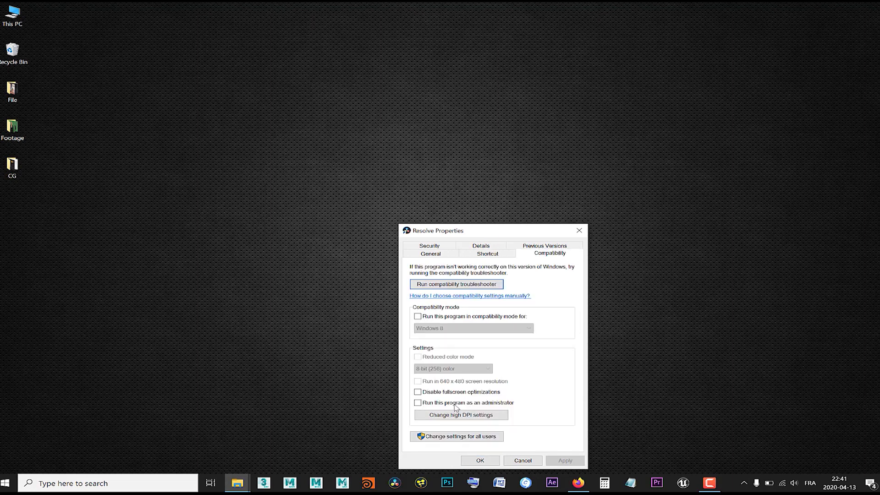
Make the Resolve shortcut override high-DPI scaling with System, then apply and save.
left_click(452, 419)
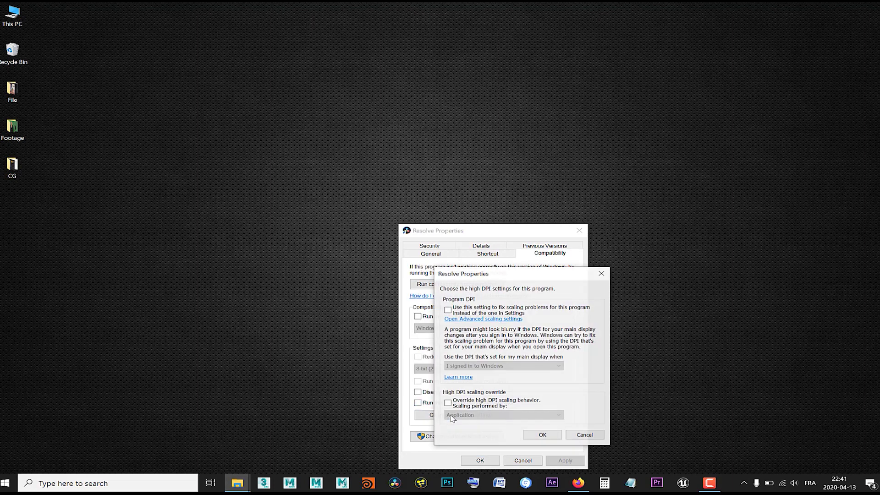
left_click(456, 406)
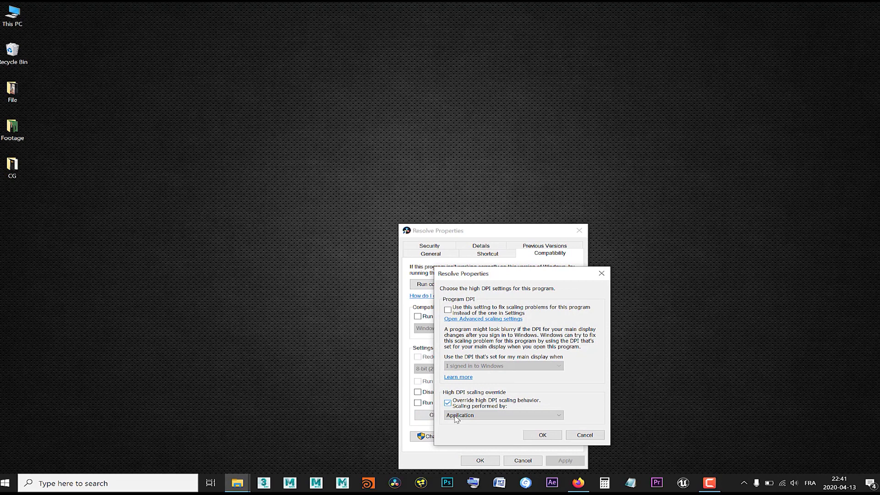
left_click(456, 416)
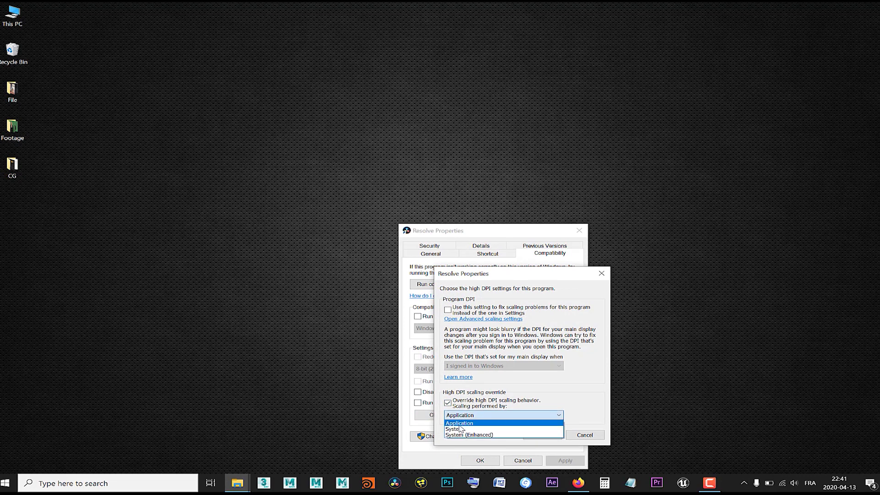
left_click(459, 430)
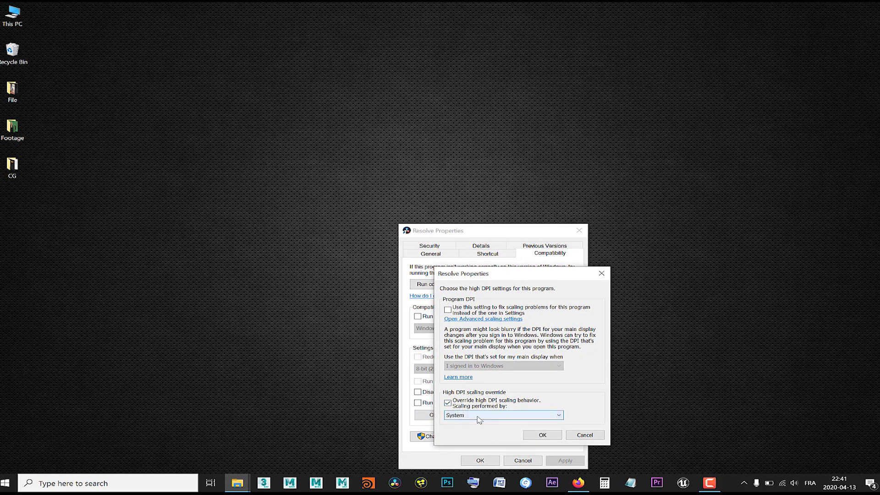
left_click(541, 435)
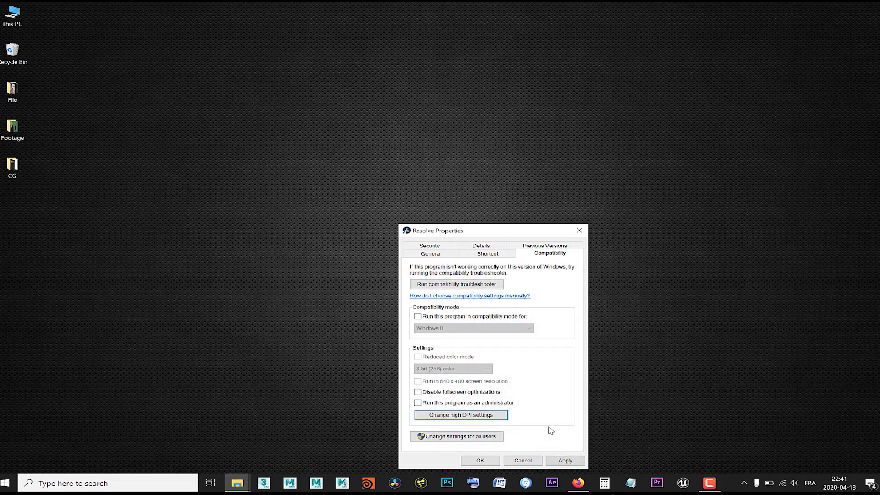
left_click(570, 464)
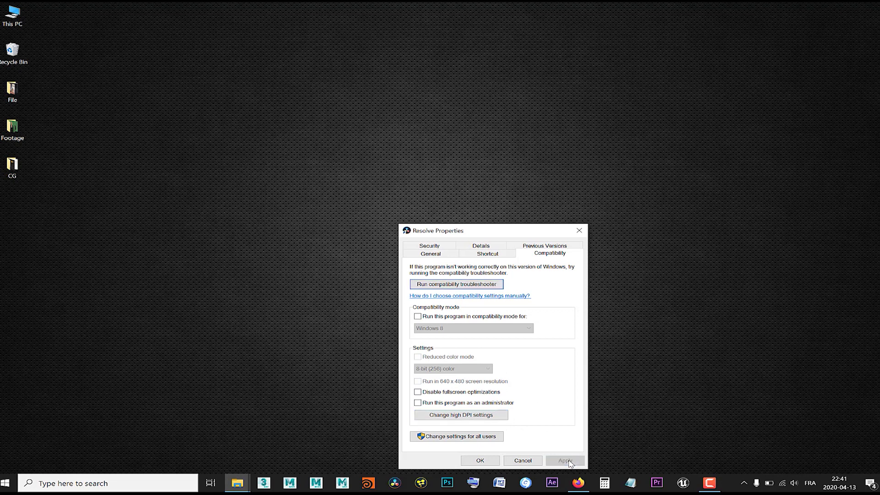
left_click(486, 466)
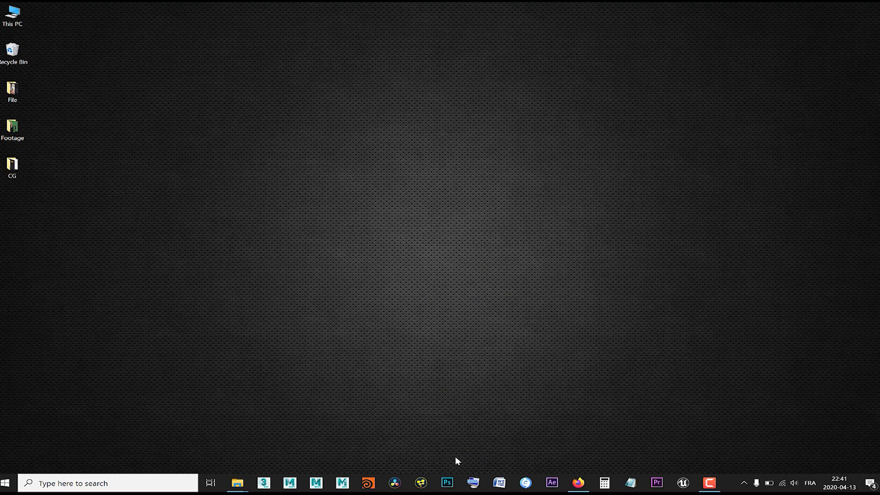
Relaunch DaVinci Resolve, accept the resolution prompt, and open Untitled Project.
left_click(396, 483)
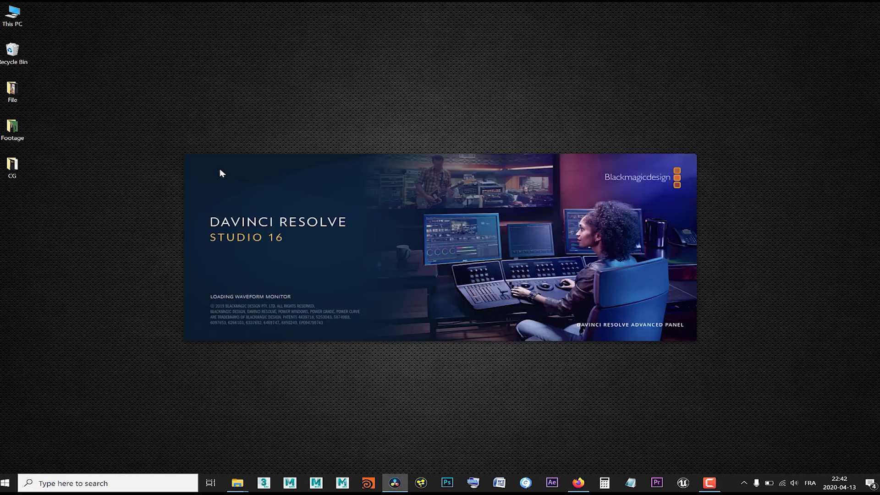
left_click(539, 275)
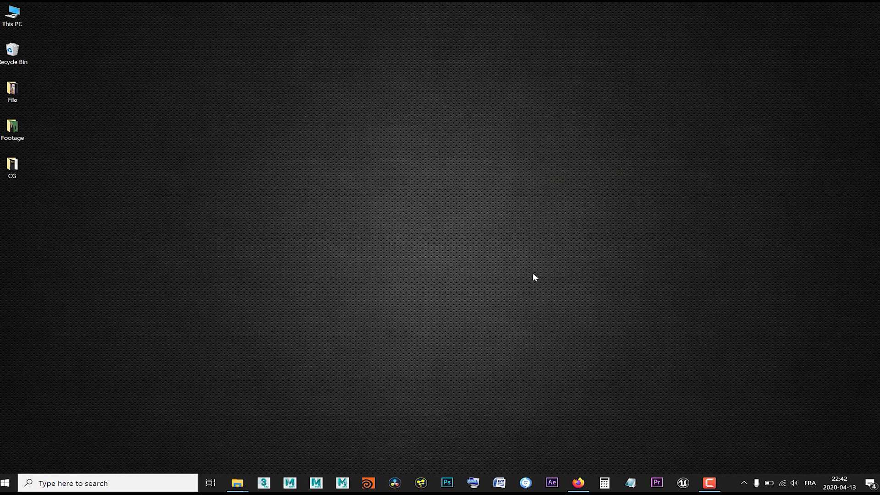
left_click(684, 418)
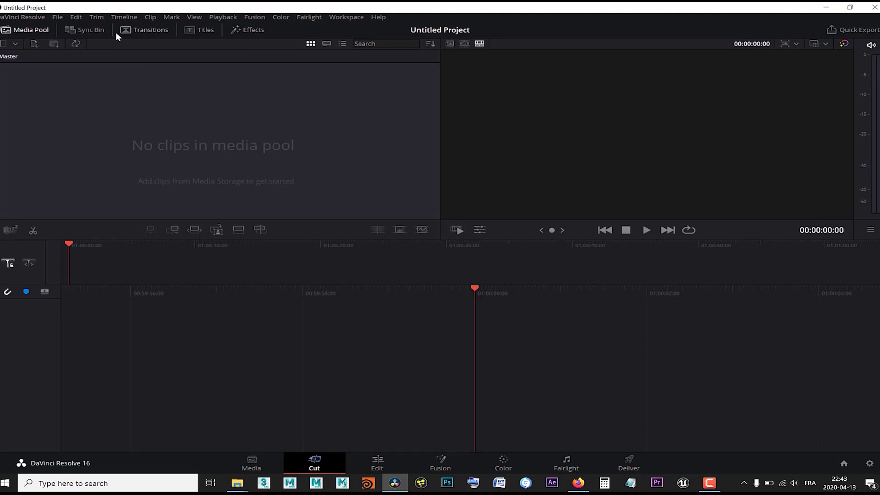
Cycle the Cut page's left panel through Transitions and Titles to Effects.
left_click(82, 31)
left_click(144, 29)
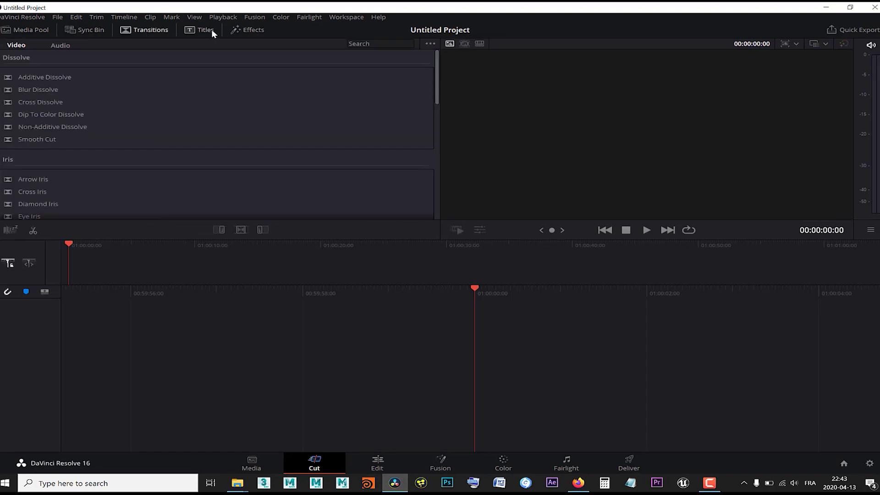
left_click(211, 29)
left_click(253, 30)
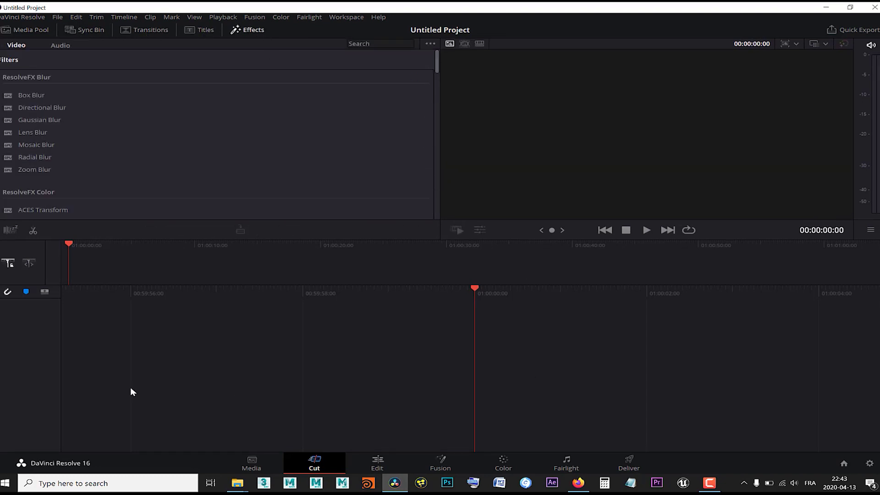